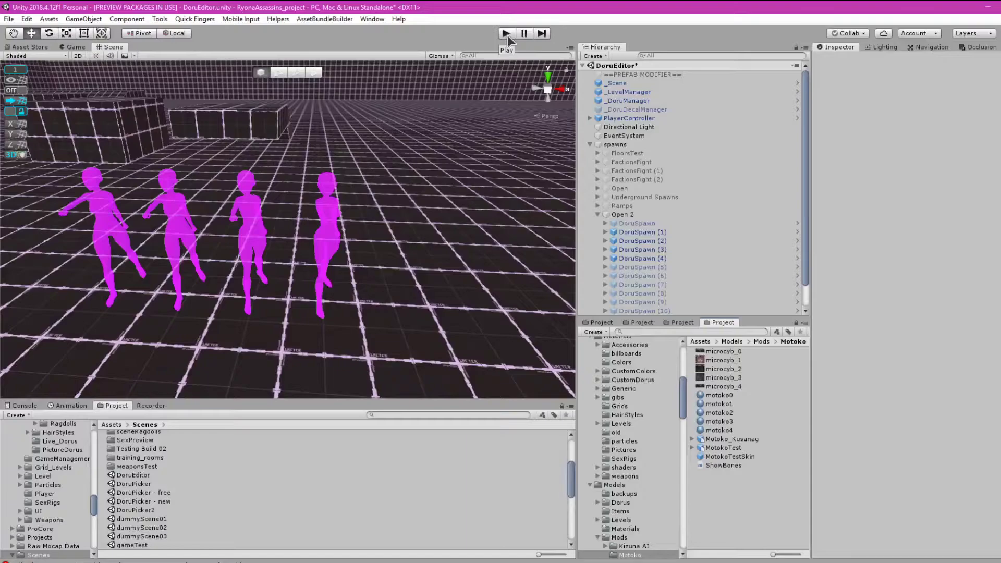
Step: Enter Play mode so the spawn points create the four NPCs
{"action": "left_click", "coordinate": [506, 34]}
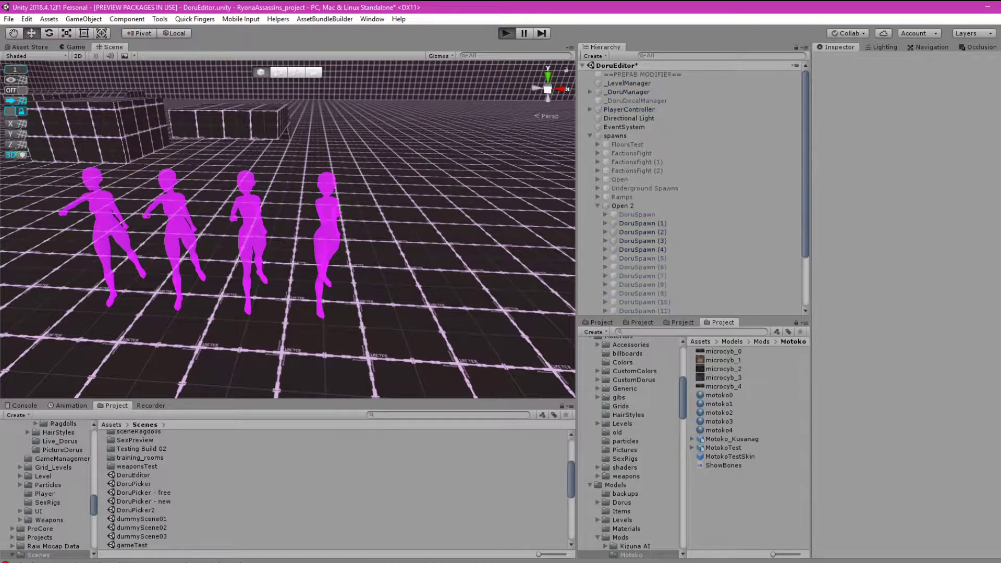
Step: Walk forward and strafe along the line of spawned NPCs
{"action": "key", "text": "w"}
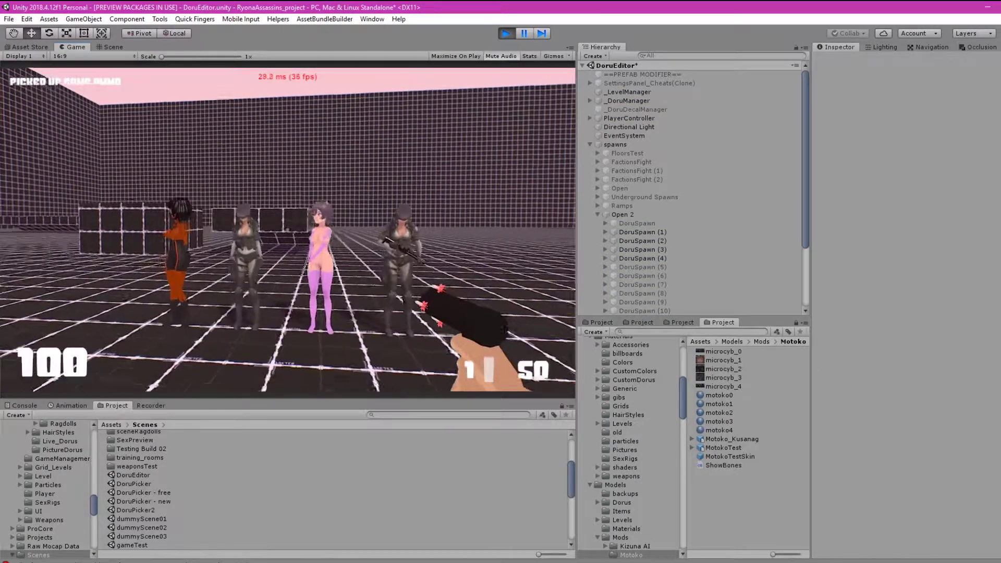
{"action": "key", "text": "w"}
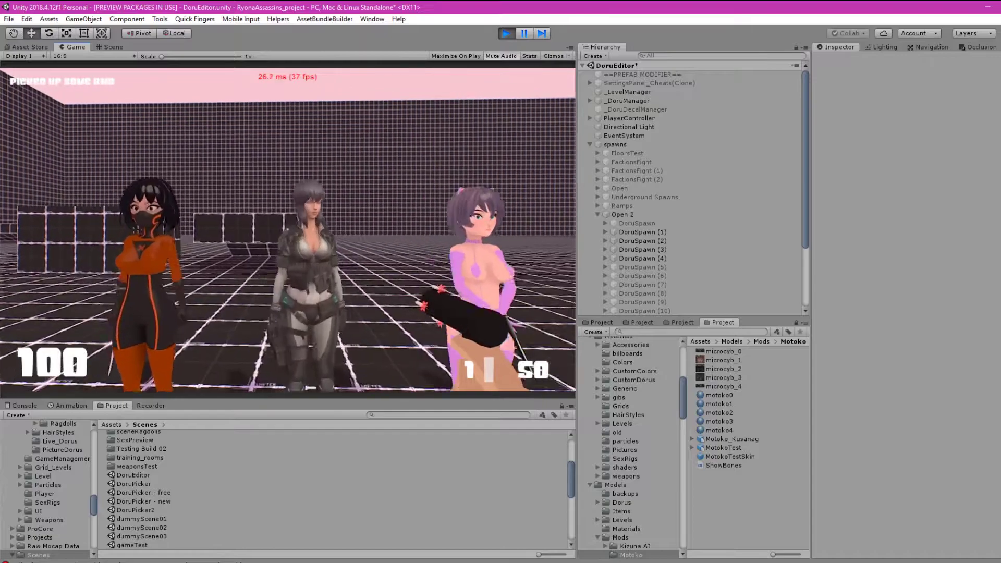
{"action": "key", "text": "d"}
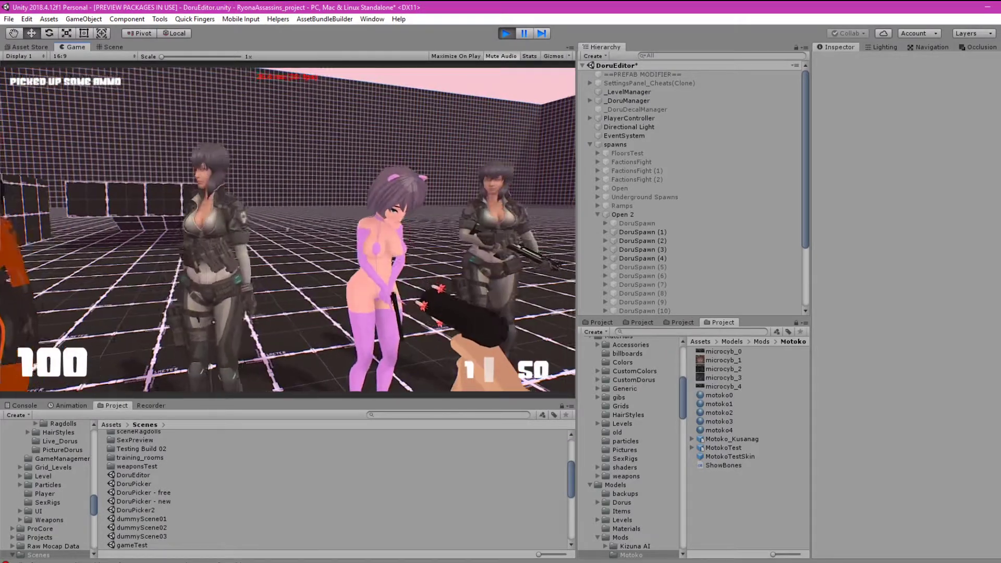
Step: Cycle through pistol, knife and fists, back away to view all four NPCs, then exit Play mode
{"action": "key", "text": "2"}
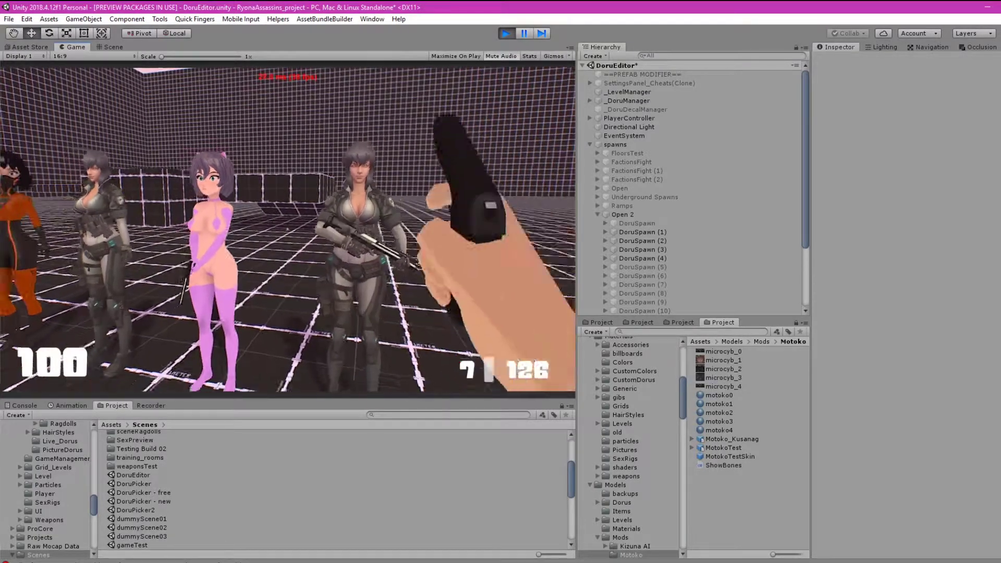
{"action": "key", "text": "s"}
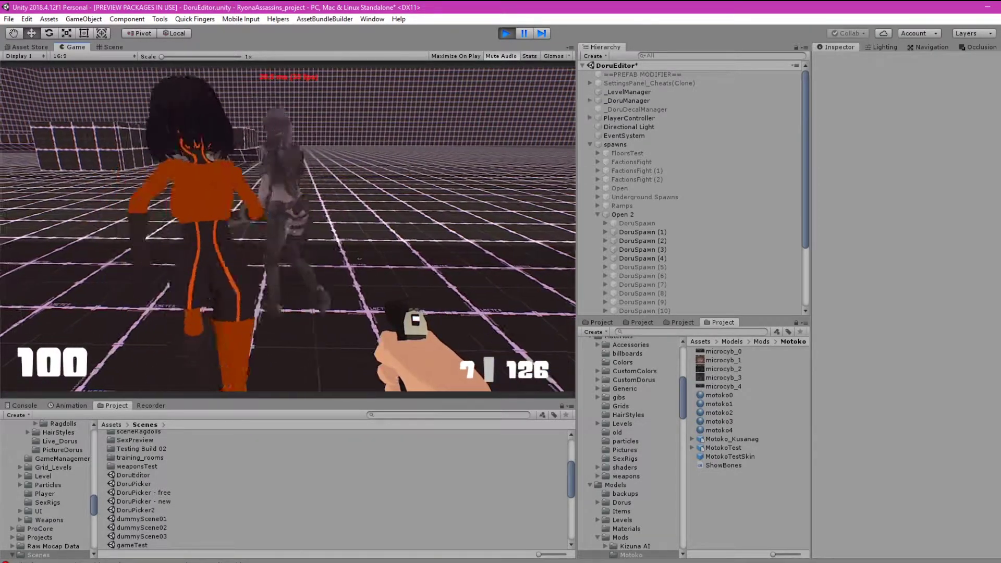
{"action": "key", "text": "1"}
{"action": "key", "text": "3"}
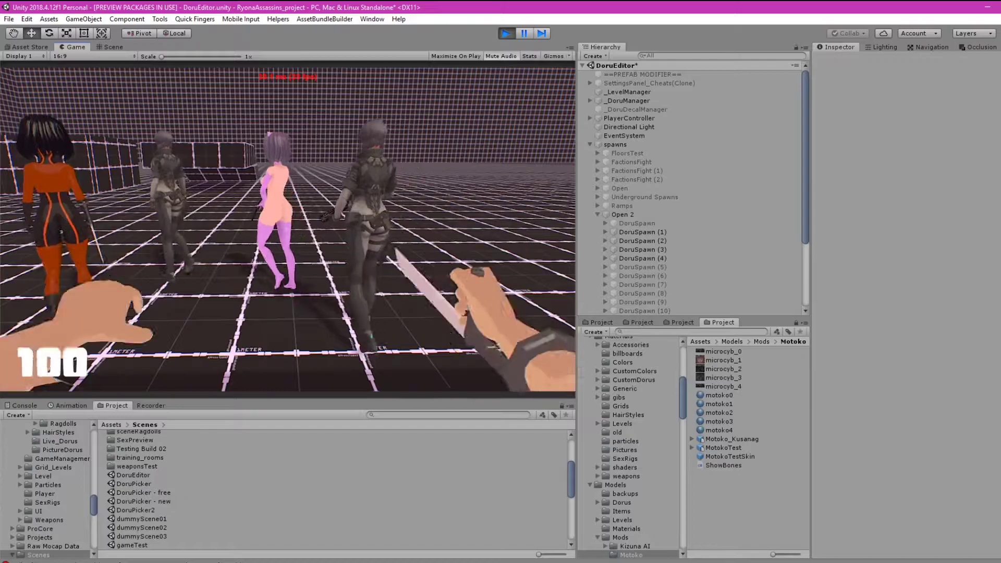
{"action": "key", "text": "4"}
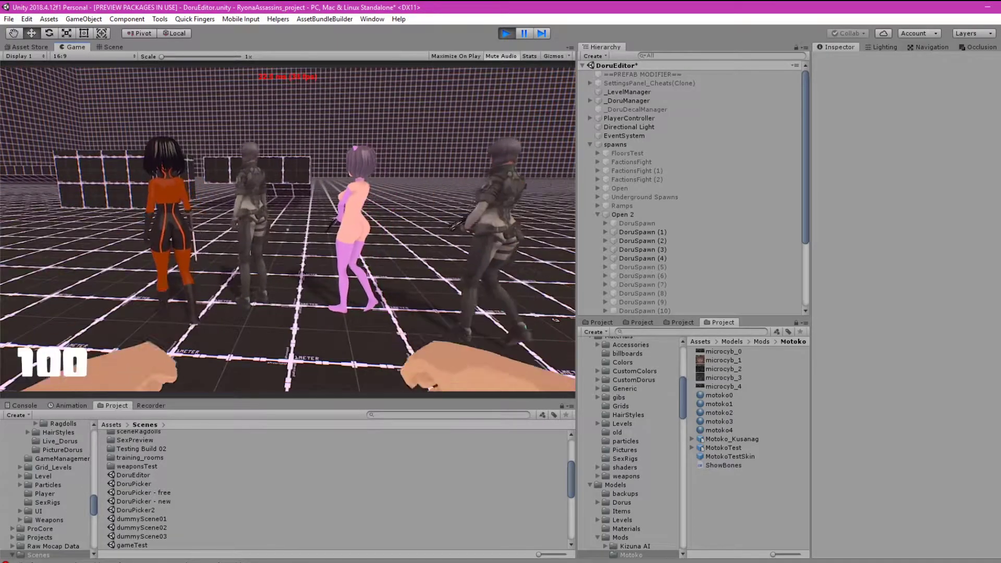
{"action": "key", "text": "s"}
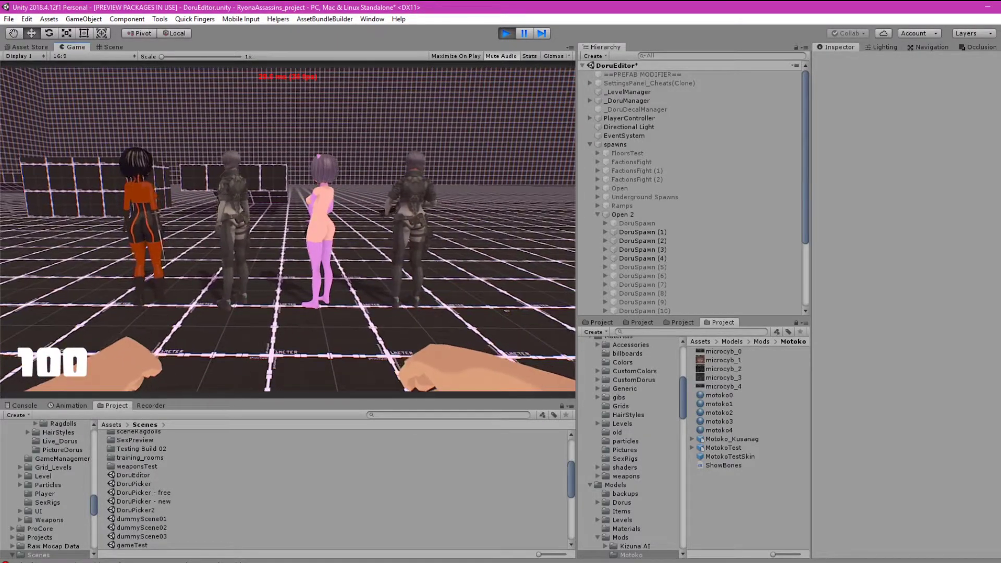
{"action": "key", "text": "ctrl+p"}
Step: Check DoruSpawn (3)'s faction options, leaving them unchanged
{"action": "left_click", "coordinate": [647, 240]}
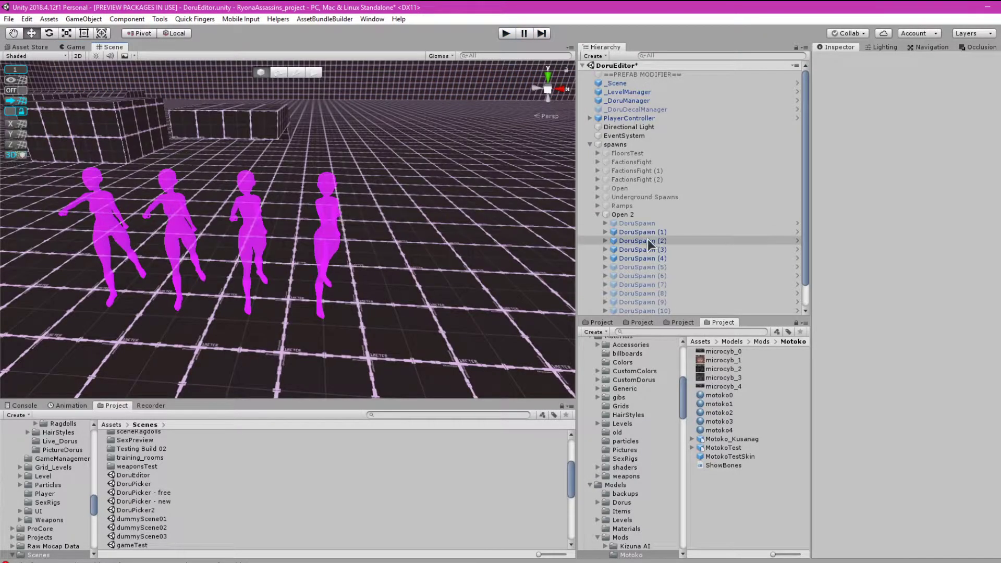
{"action": "left_click", "coordinate": [640, 250]}
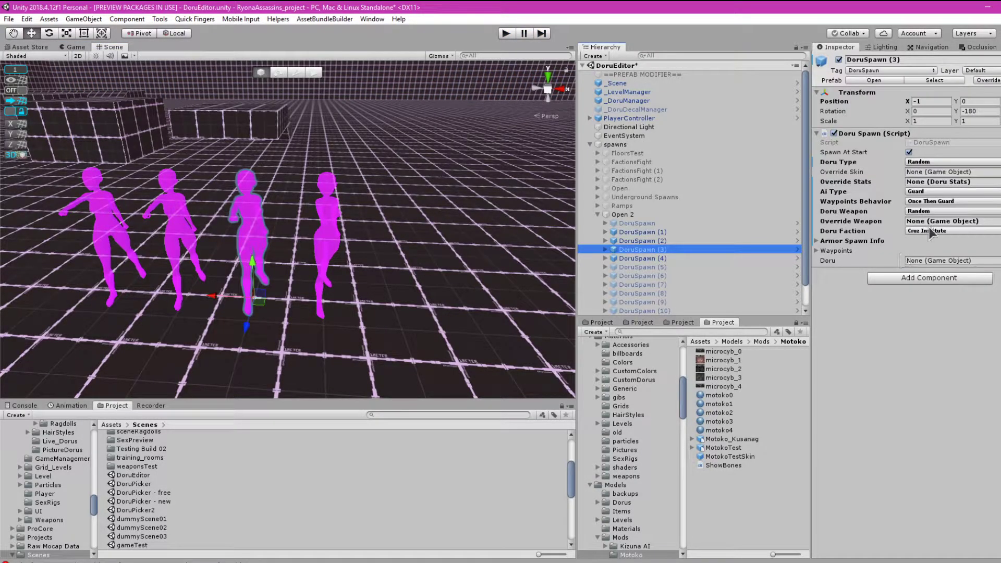
{"action": "left_click", "coordinate": [931, 233]}
{"action": "left_click", "coordinate": [933, 245]}
Step: Set DoruSpawn (4)'s Doru Faction to Blue Rain Corp, deselect, and enter Play mode
{"action": "left_click", "coordinate": [689, 257]}
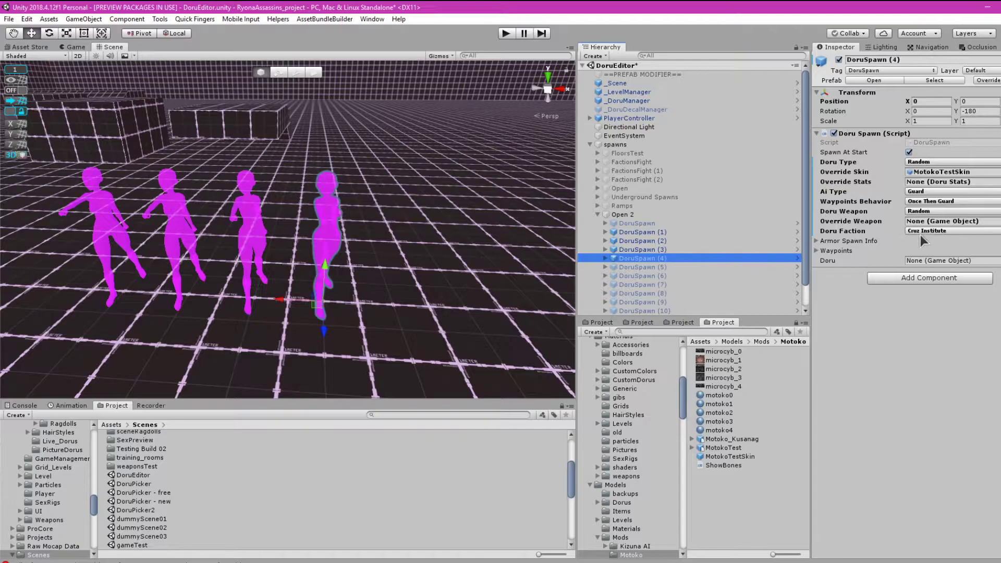
{"action": "left_click", "coordinate": [924, 232]}
{"action": "left_click", "coordinate": [930, 249]}
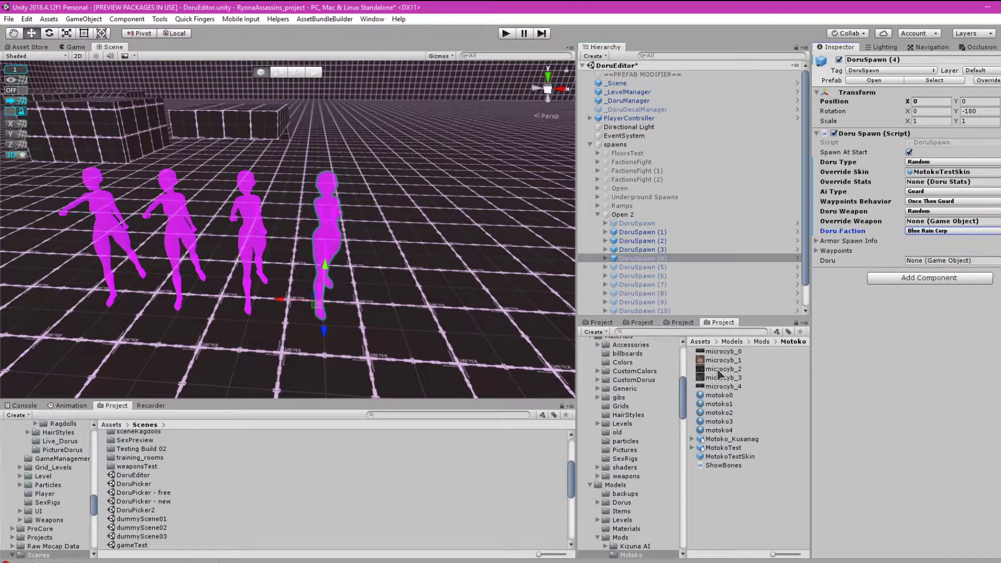
{"action": "left_click", "coordinate": [702, 489]}
{"action": "left_click", "coordinate": [512, 32]}
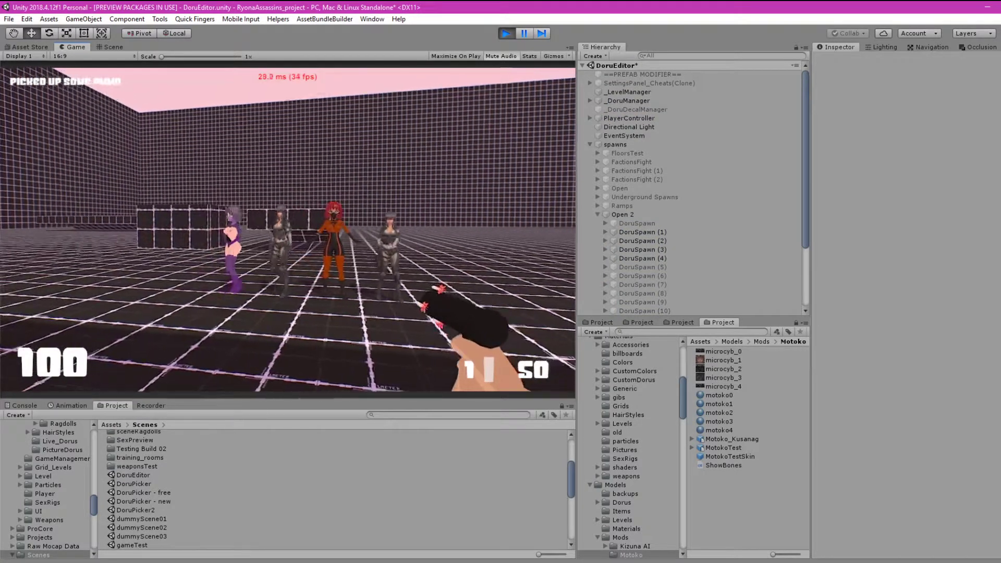
Step: Walk toward the NPCs to check the faction change, then exit Play mode
{"action": "key", "text": "w"}
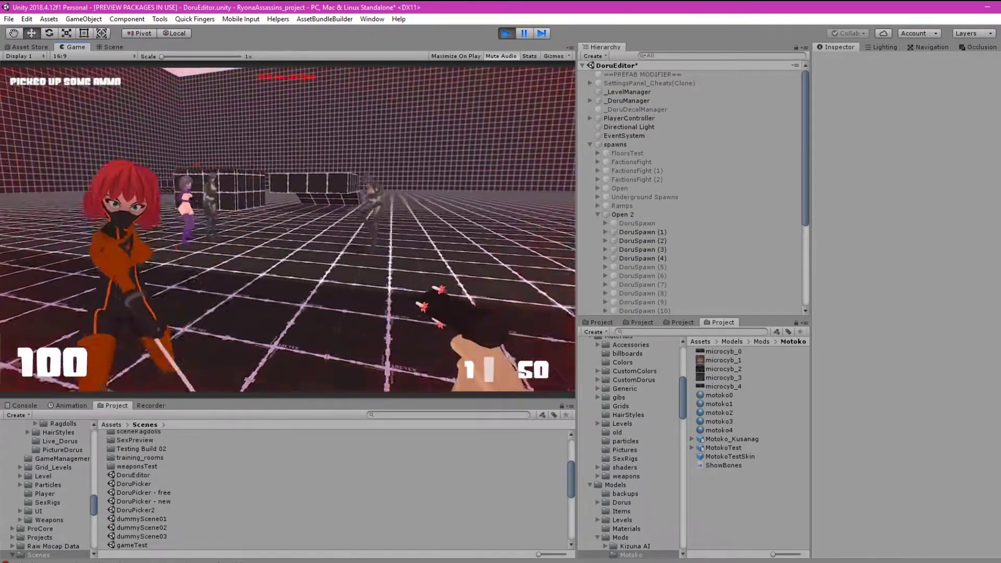
{"action": "key", "text": "w"}
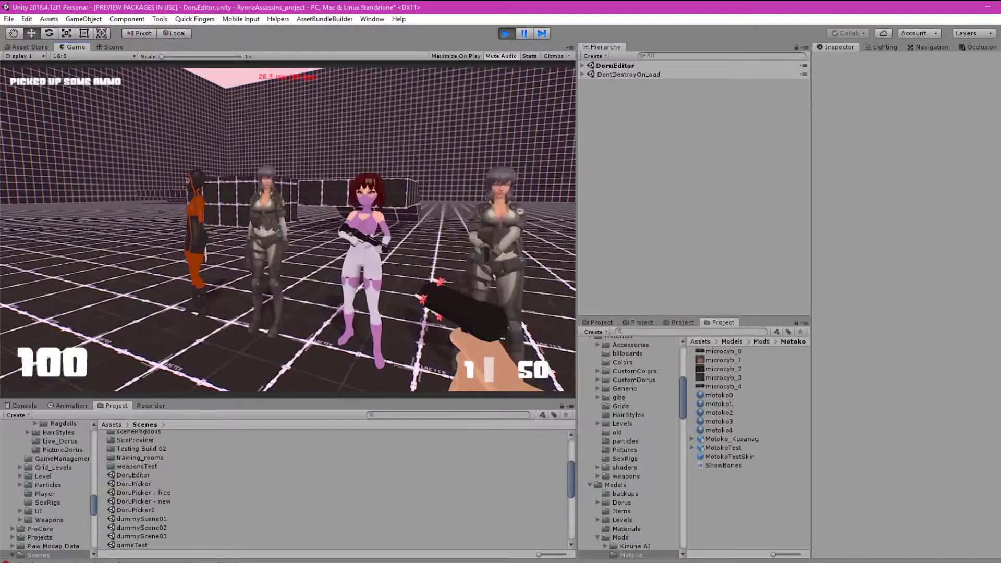
{"action": "key", "text": "ctrl+p"}
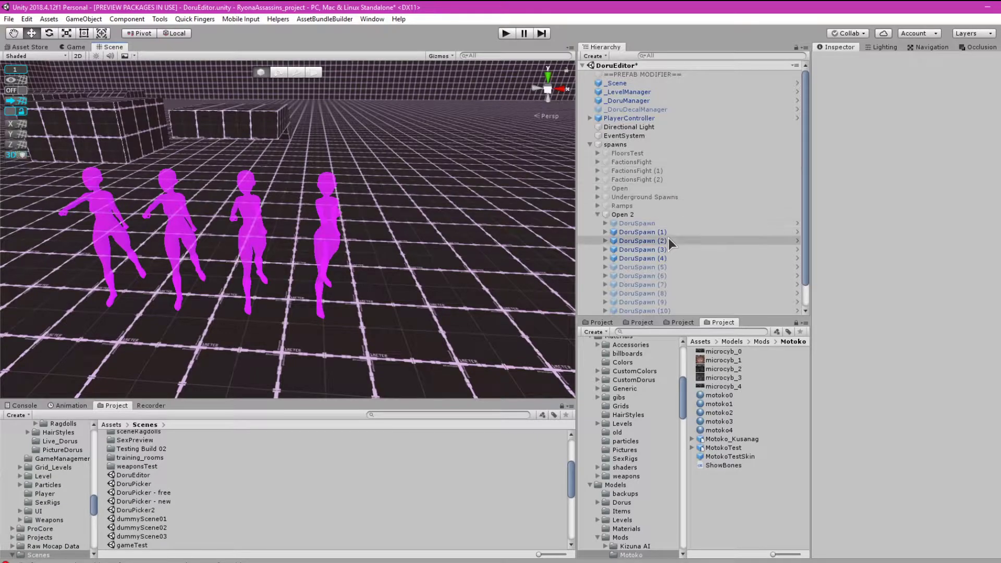
Step: Set DoruSpawn (2)'s Doru Weapon to Random
{"action": "left_click", "coordinate": [669, 240]}
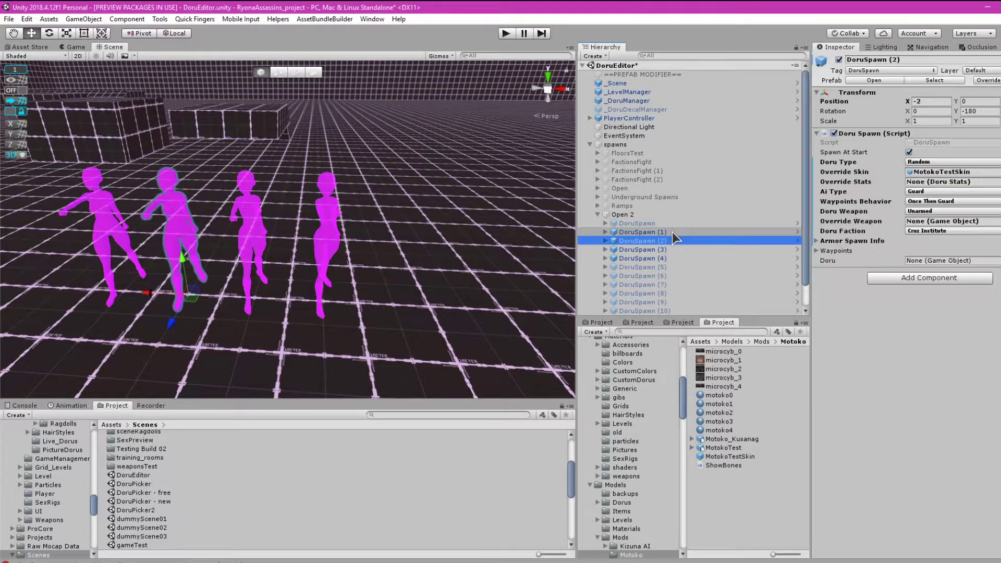
{"action": "left_click", "coordinate": [964, 211]}
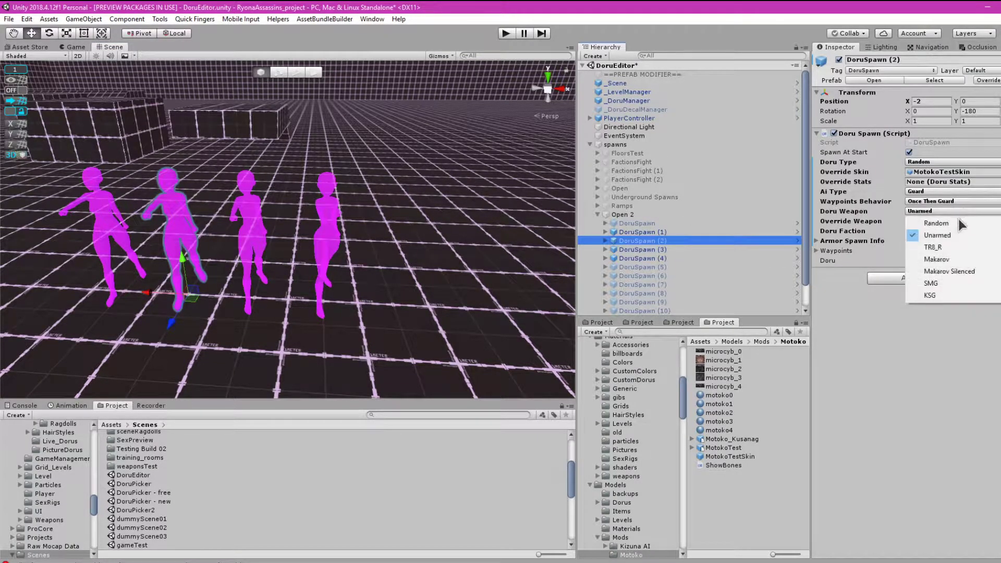
{"action": "left_click", "coordinate": [960, 259]}
Step: Review the other spawn points' settings, clear the selection, and enter Play mode
{"action": "left_click", "coordinate": [659, 233]}
{"action": "key", "text": "Down"}
{"action": "key", "text": "Down"}
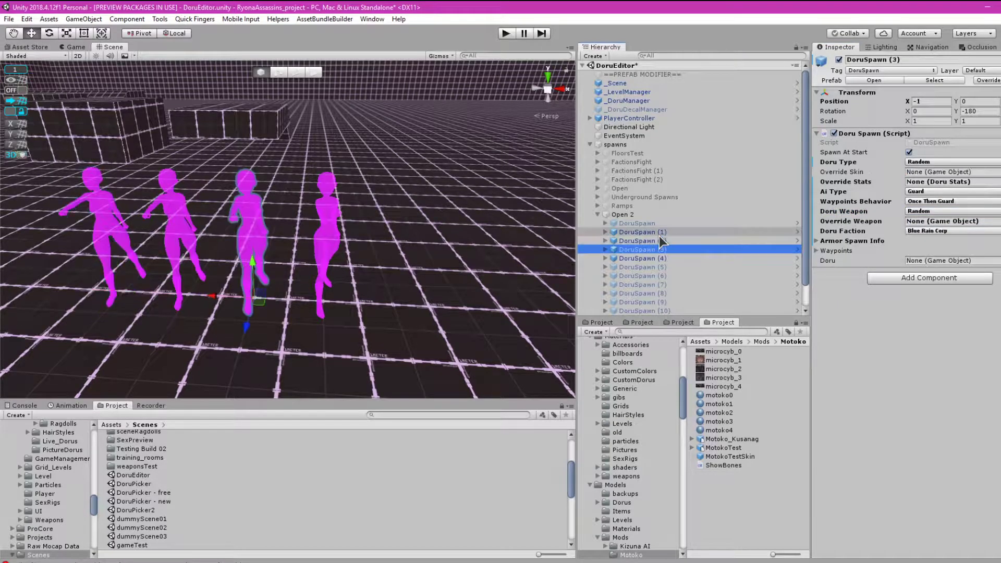
{"action": "key", "text": "Down"}
{"action": "left_click", "coordinate": [739, 486]}
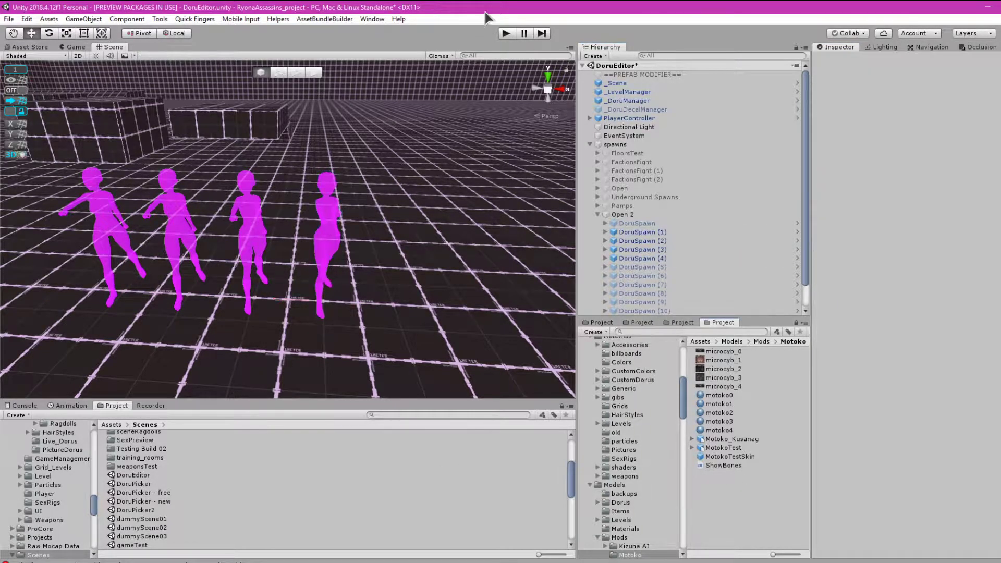
{"action": "left_click", "coordinate": [503, 35]}
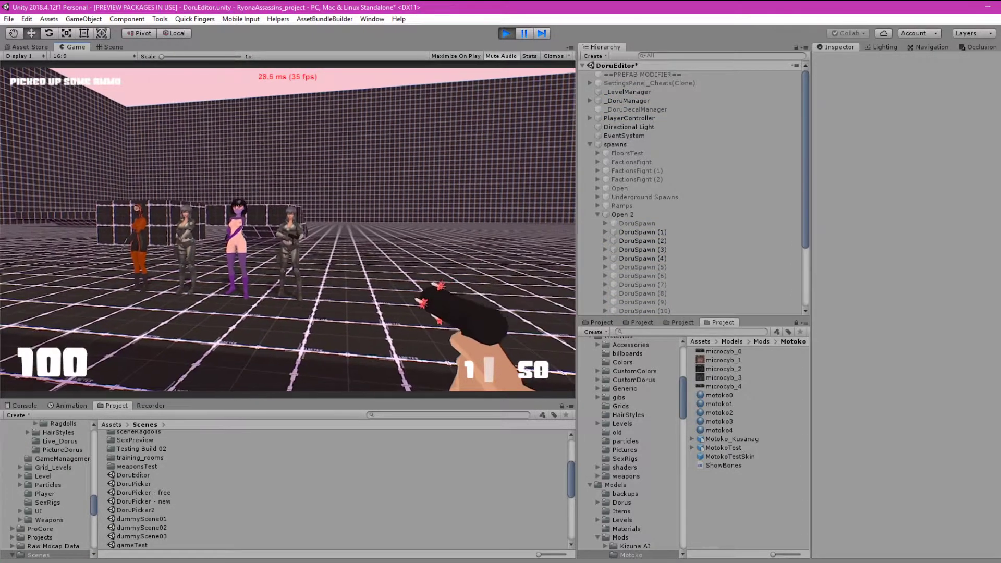
Step: Walk up to the spawned characters, knock one down, then exit Play mode
{"action": "key", "text": "w"}
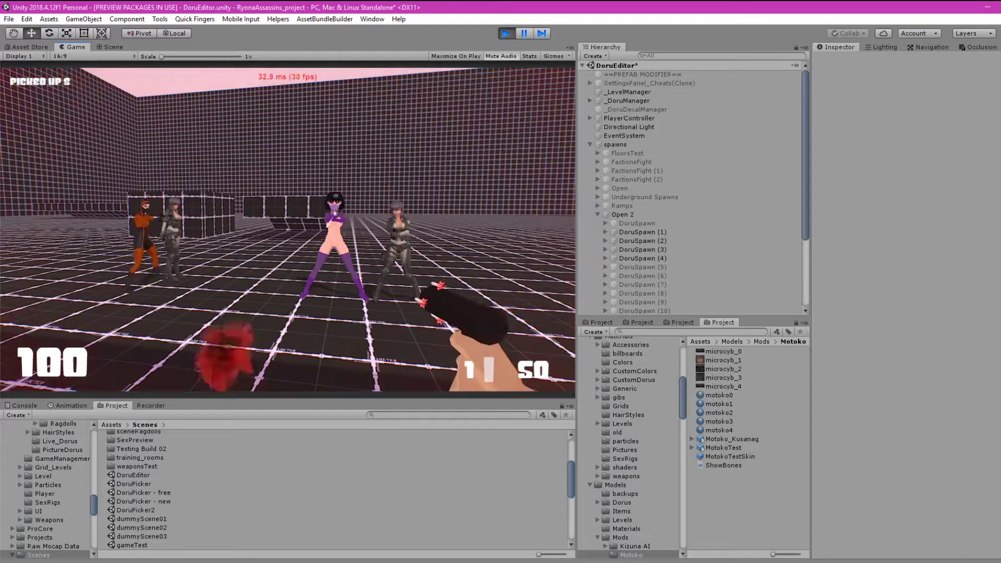
{"action": "key", "text": "w"}
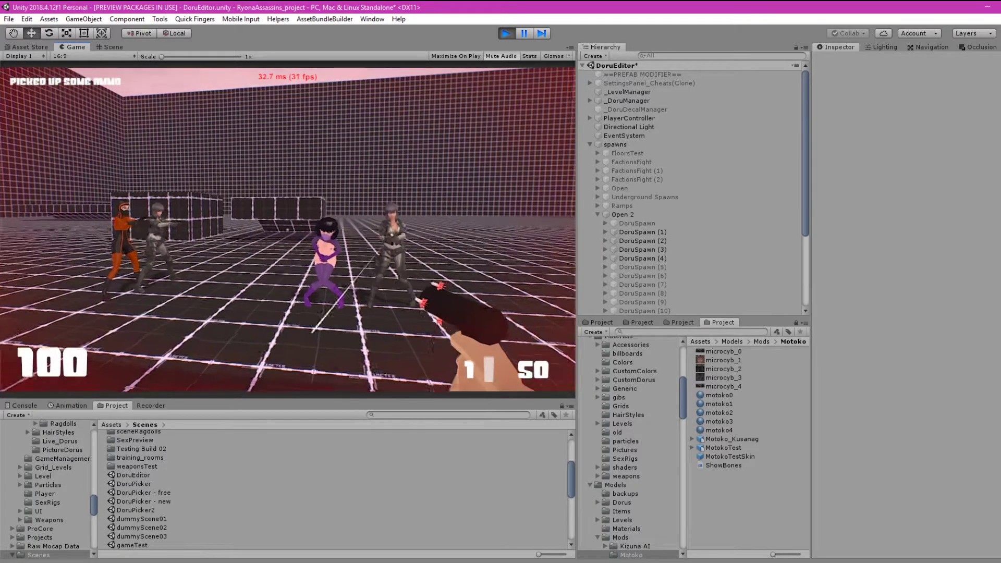
{"action": "key", "text": "w"}
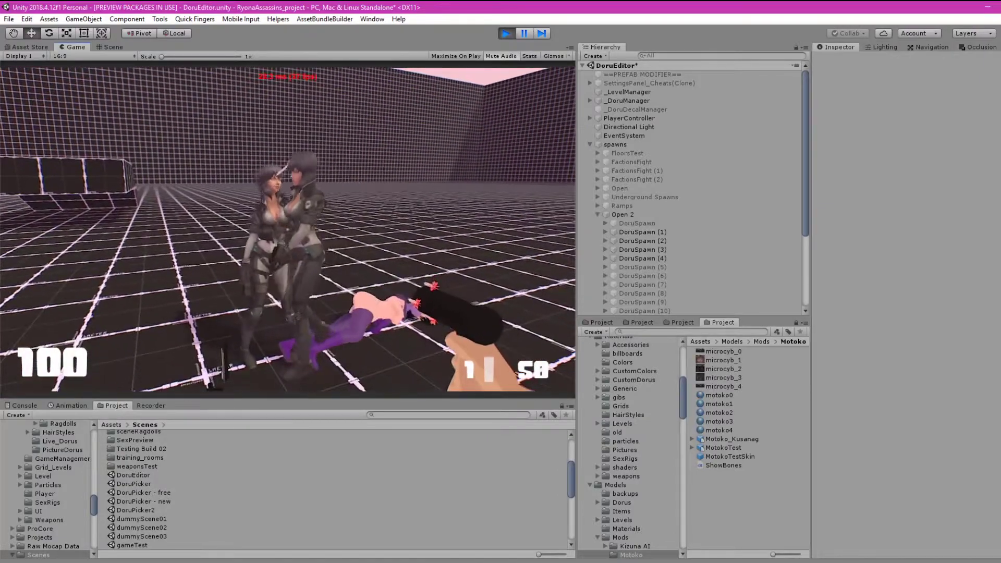
{"action": "key", "text": "w"}
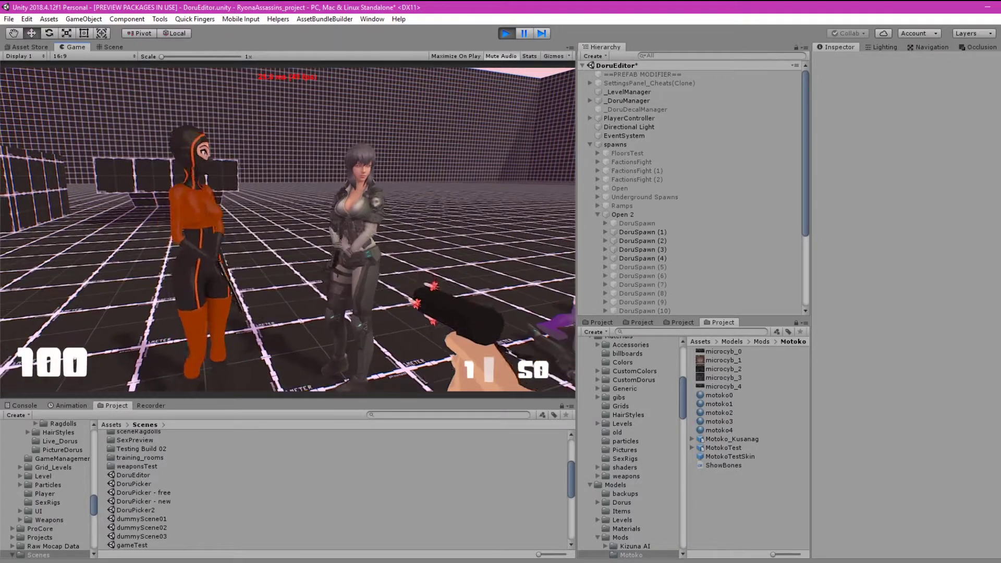
{"action": "key", "text": "ctrl+p"}
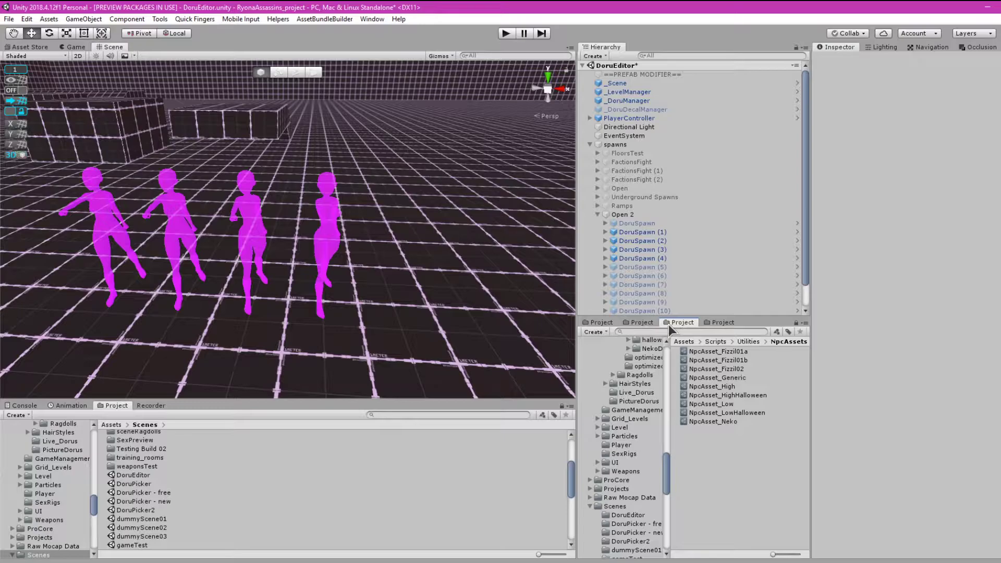
Step: Assign the TotallyRandom asset from NewAI as DoruSpawn (3)'s Override Stats
{"action": "left_click", "coordinate": [645, 324]}
{"action": "left_click", "coordinate": [601, 322]}
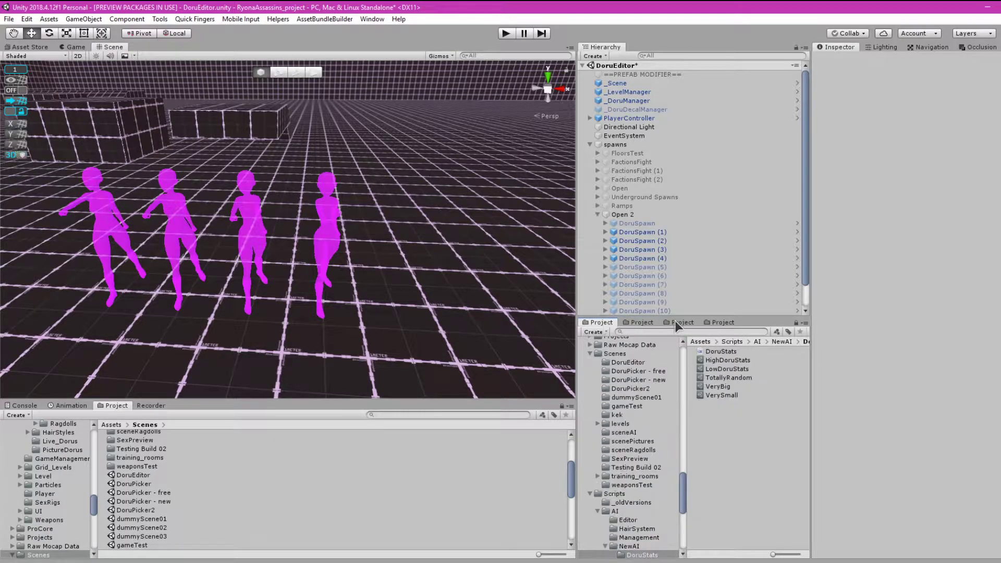
{"action": "left_click", "coordinate": [674, 251]}
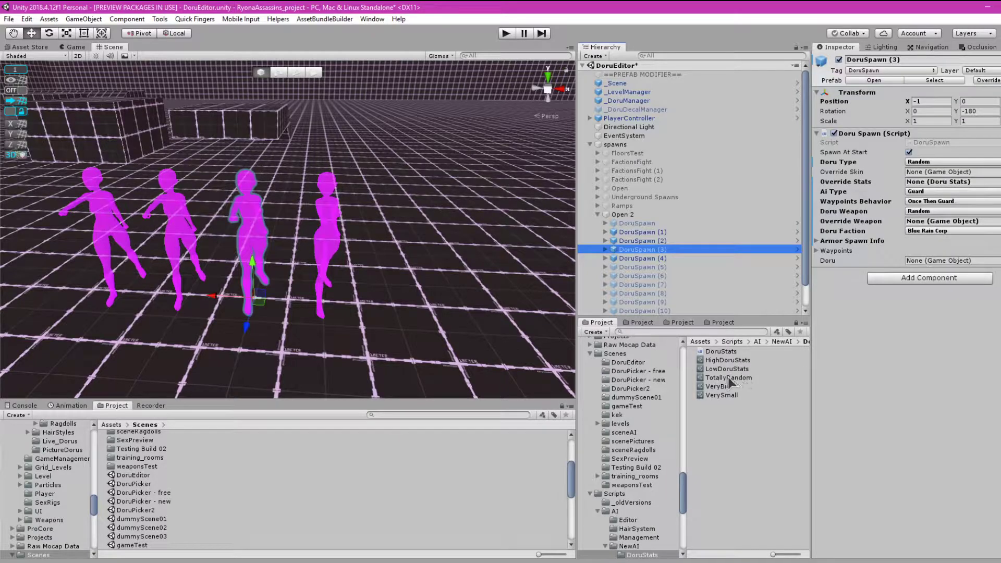
{"action": "left_click_drag", "start_coordinate": [722, 379], "coordinate": [917, 265]}
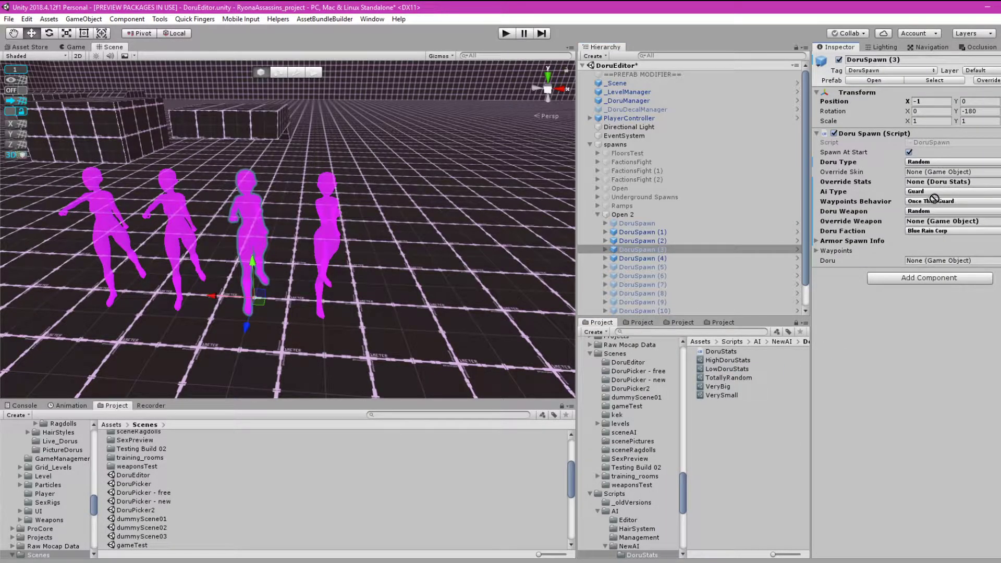
{"action": "left_click_drag", "start_coordinate": [929, 187], "coordinate": [929, 183]}
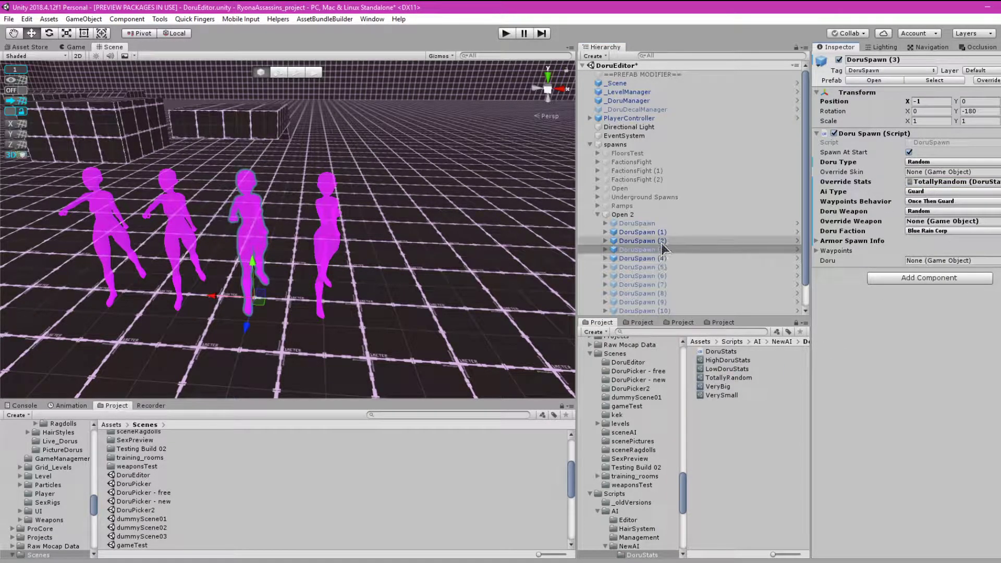
Step: Give DoruSpawn (2) TotallyRandom Override Stats too, deselect, and enter Play mode
{"action": "left_click", "coordinate": [668, 240]}
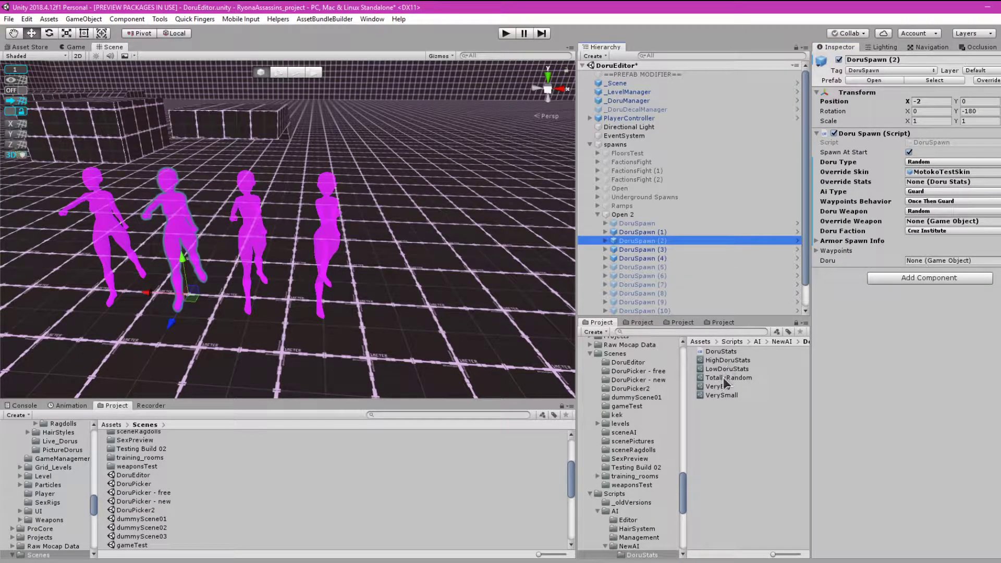
{"action": "left_click_drag", "start_coordinate": [724, 383], "coordinate": [926, 226]}
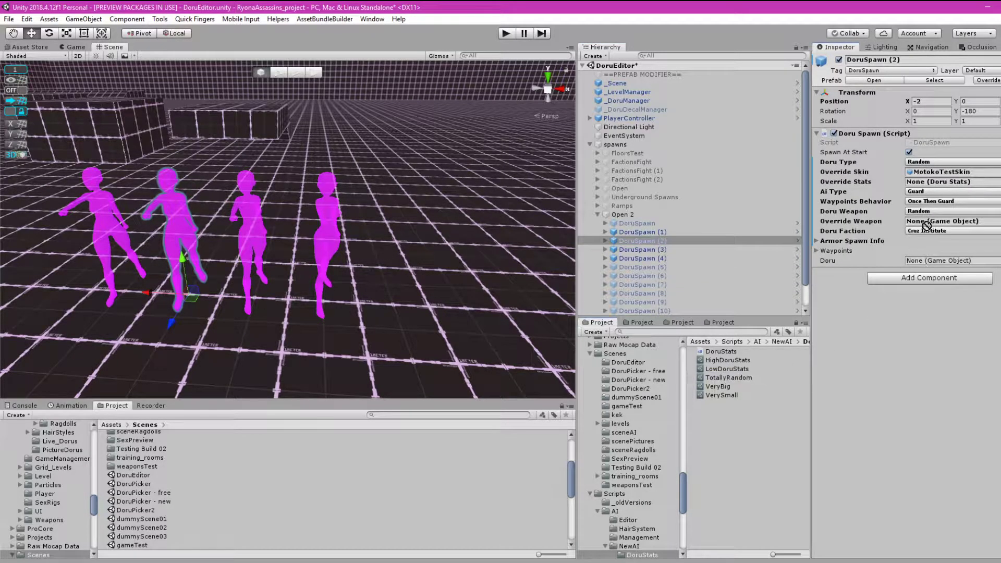
{"action": "left_click", "coordinate": [734, 476]}
{"action": "key", "text": "ctrl+p"}
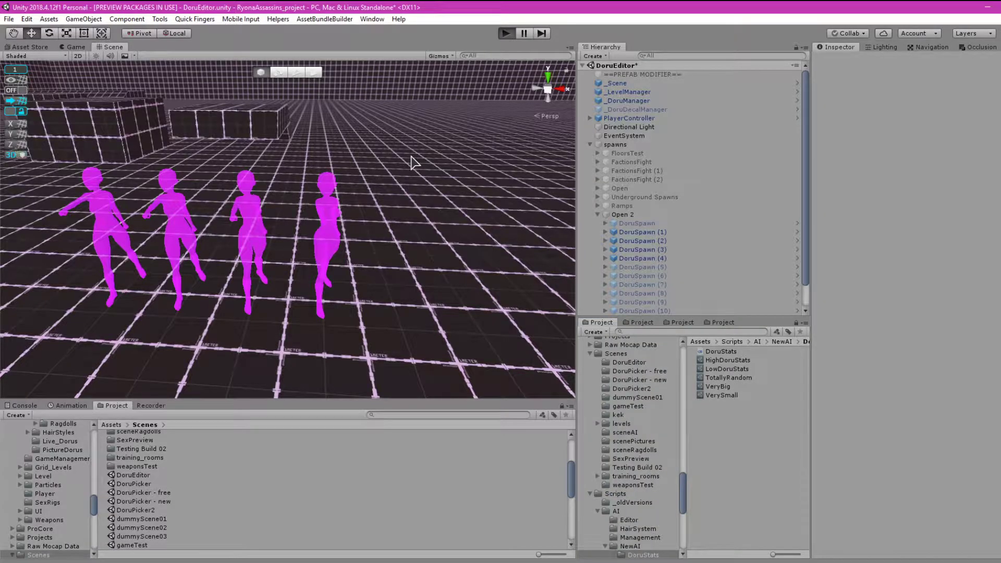